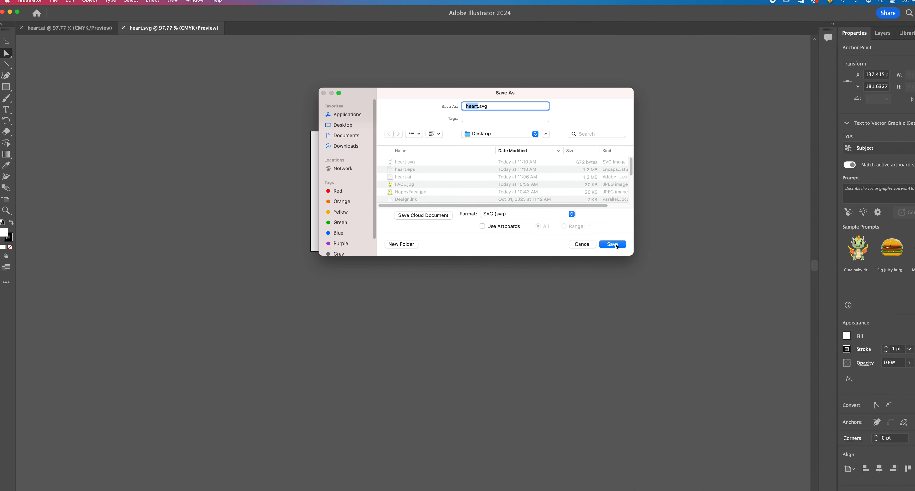
Cancel saving heart.svg and switch to Stitch Era in the Windows 10 virtual machine.
left_click(582, 245)
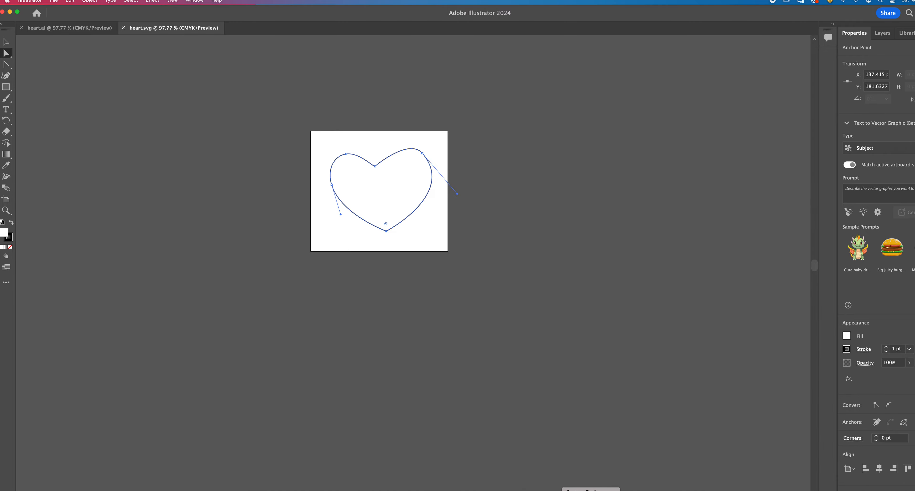
left_click(642, 488)
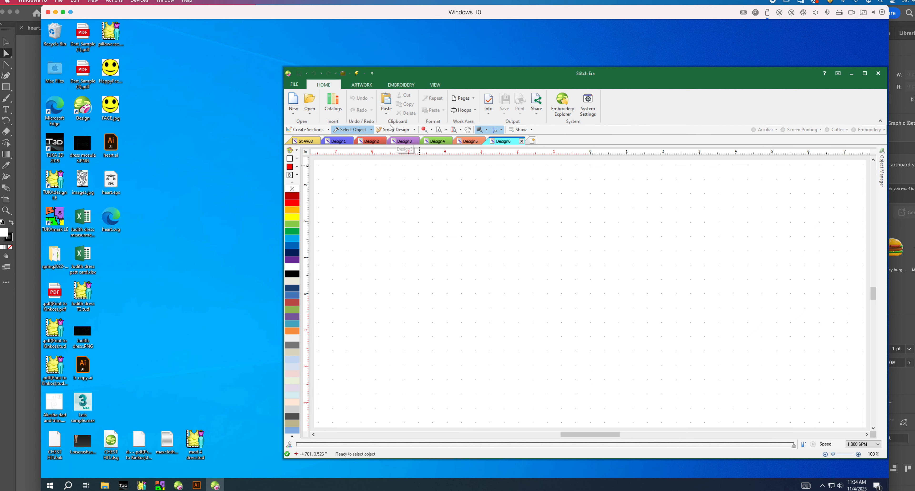
Open the vector file heart.svg from the Desktop as artwork in the empty design.
left_click(365, 86)
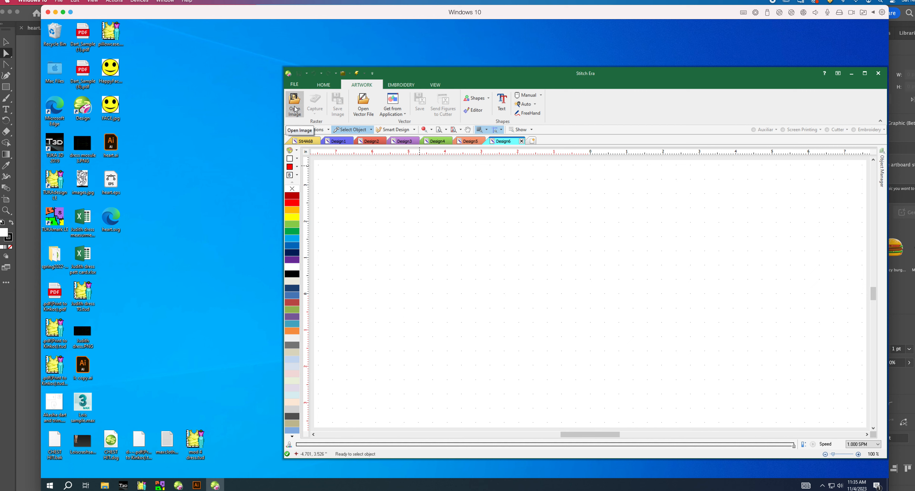
left_click(365, 101)
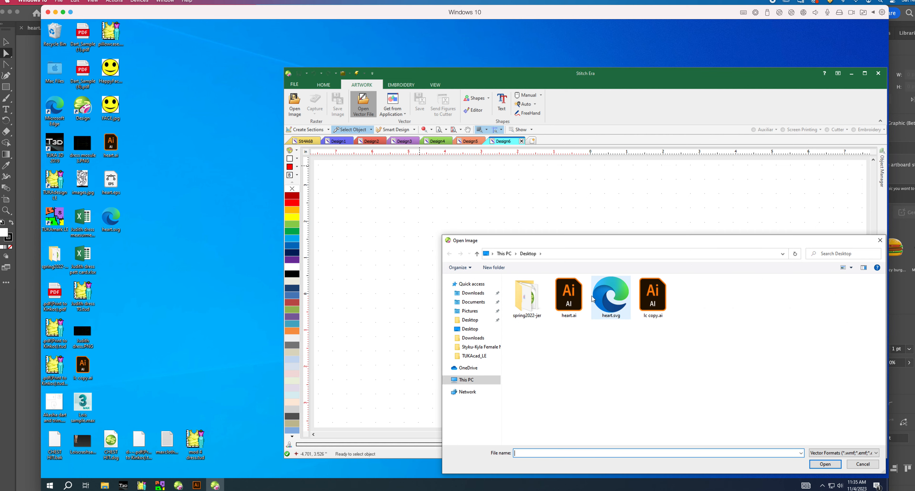
left_click(611, 310)
double_click(612, 309)
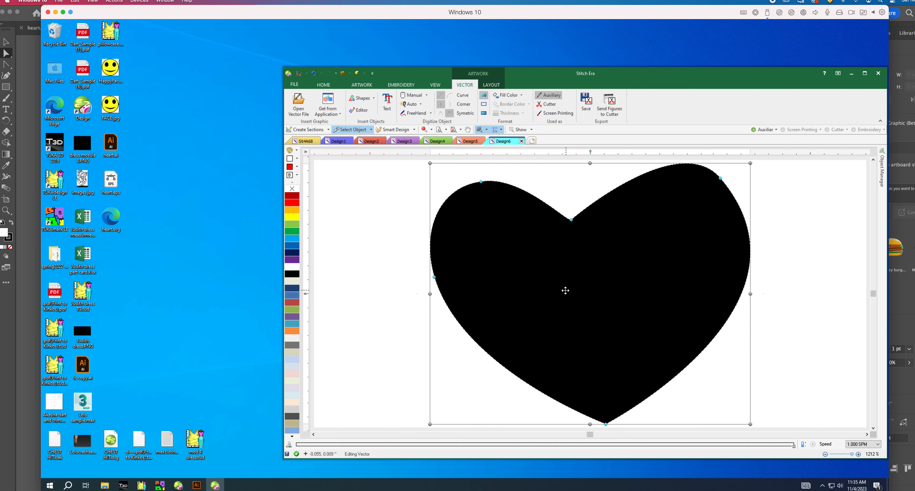
Switch to Illustrator to view the original heart drawing and return to Stitch Era.
left_click(350, 490)
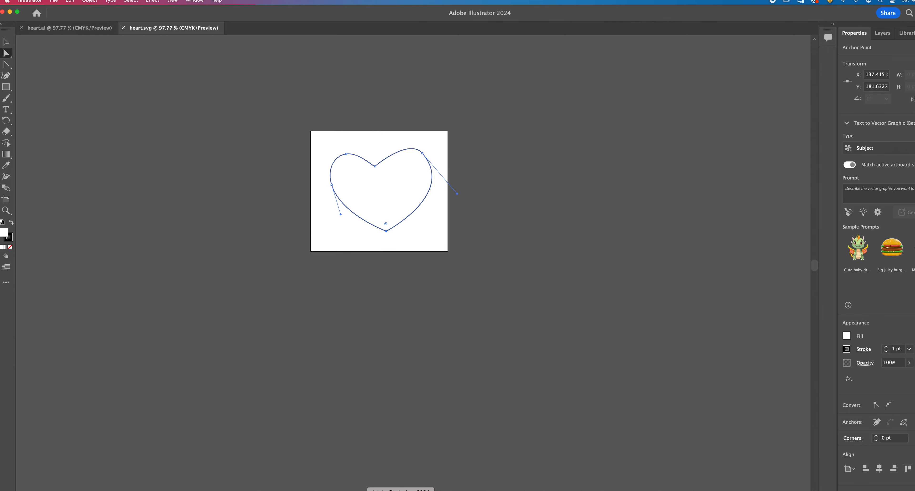
left_click(642, 489)
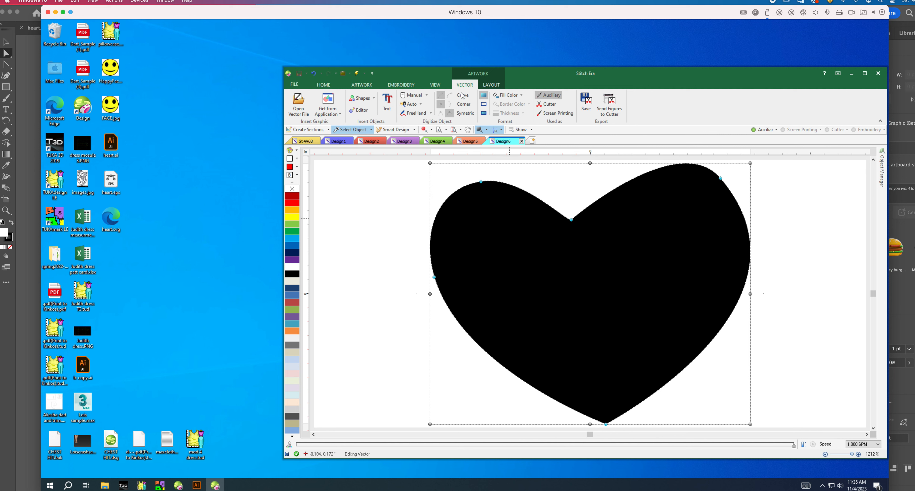
Set the heart's fill color to white and format the vector as outline only.
left_click(518, 99)
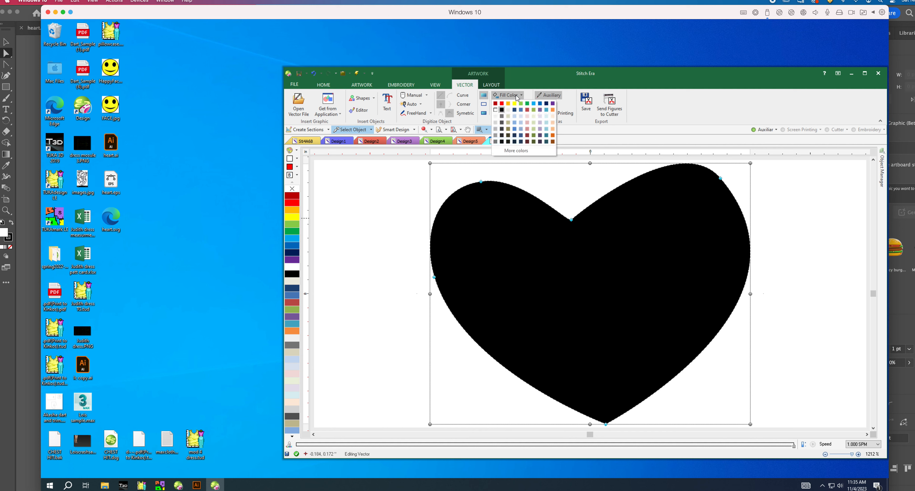
left_click(496, 110)
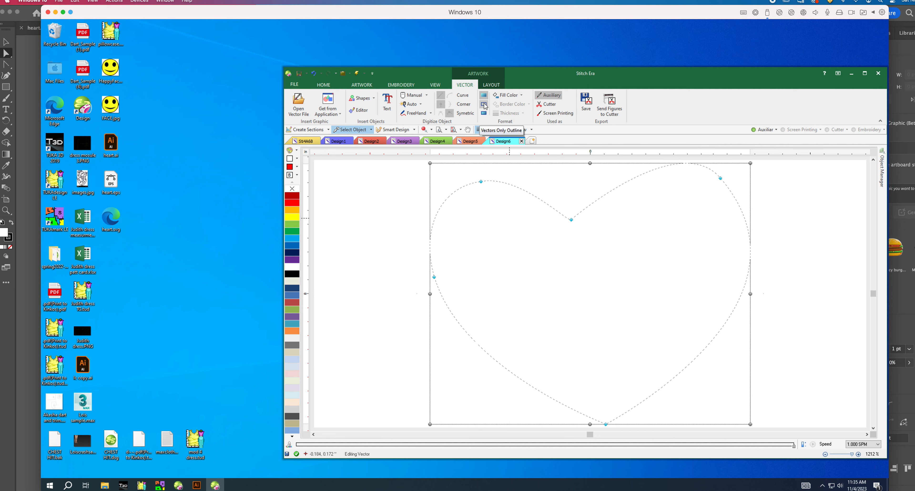
left_click(484, 105)
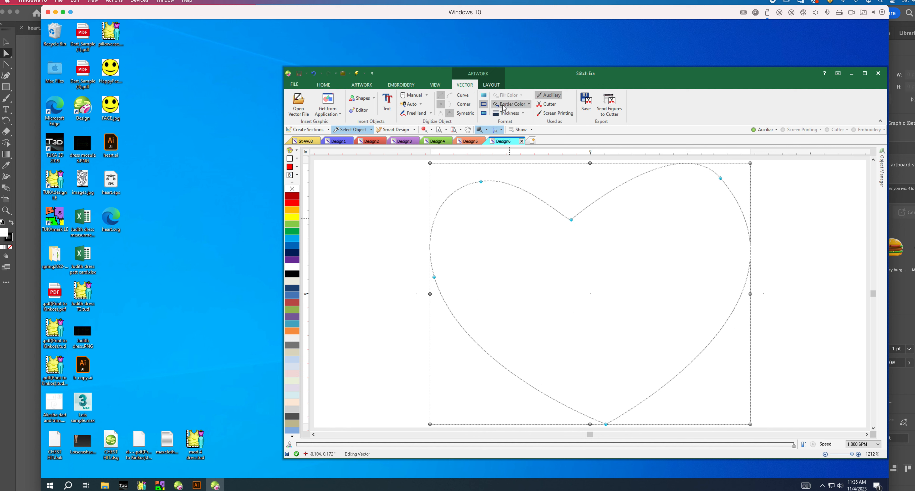
Set the heart's border color to red and its thickness to the third of the four preset line widths.
left_click(504, 105)
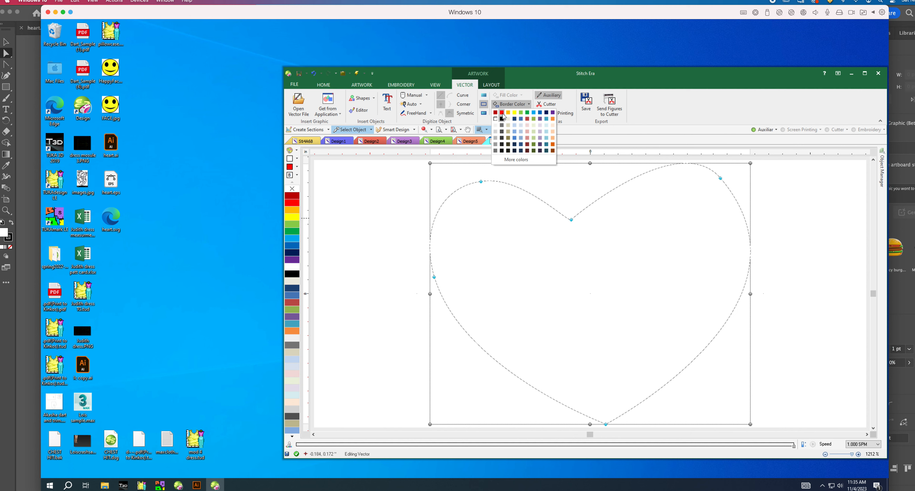
left_click(502, 114)
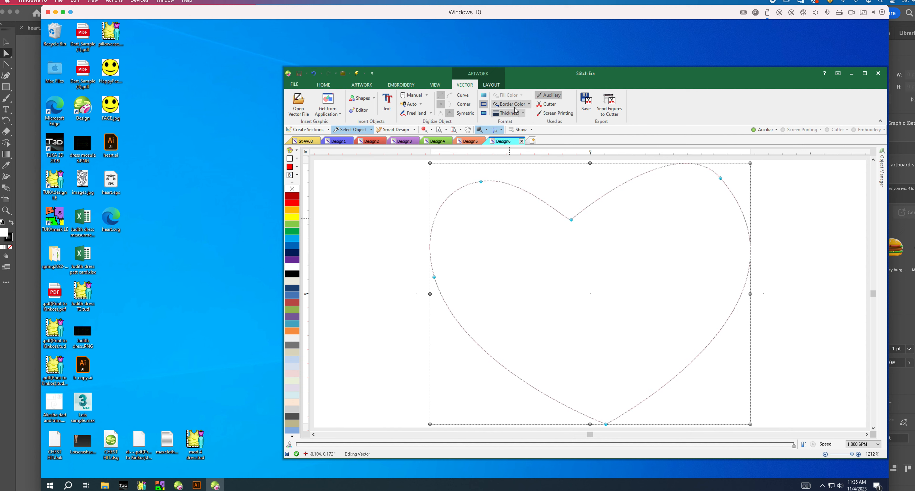
left_click(505, 114)
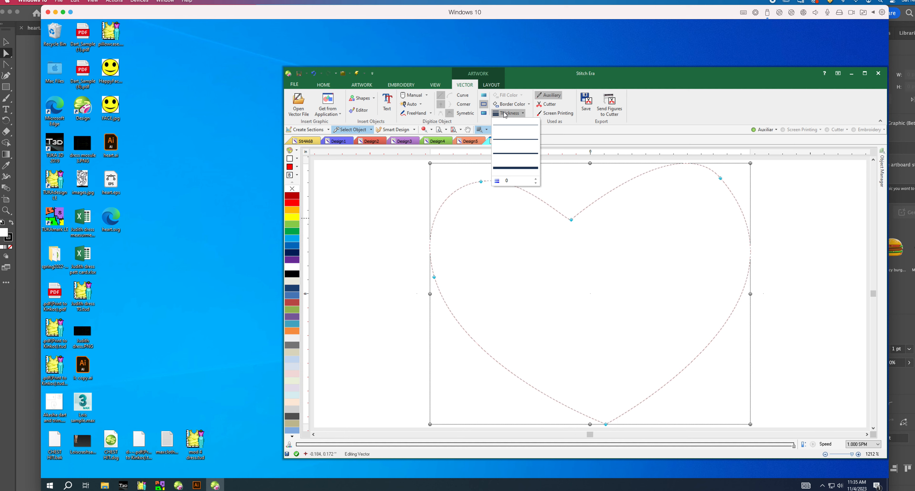
left_click(512, 154)
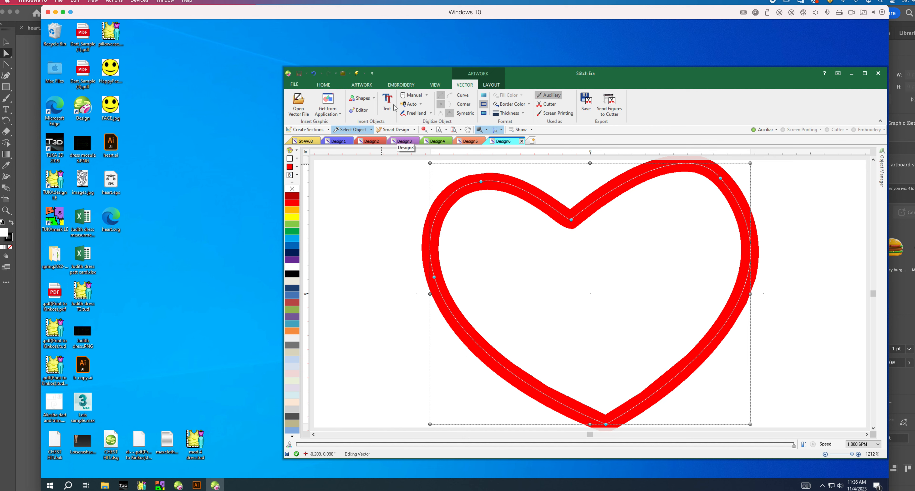
Convert the red heart outline to embroidery with Art to Stitch (Intelligent) and select the resulting stitch path.
left_click(399, 85)
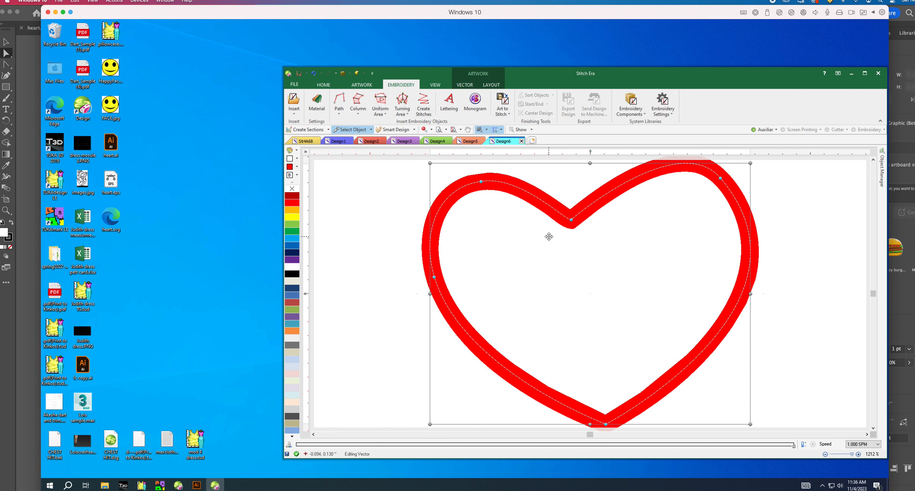
left_click(506, 111)
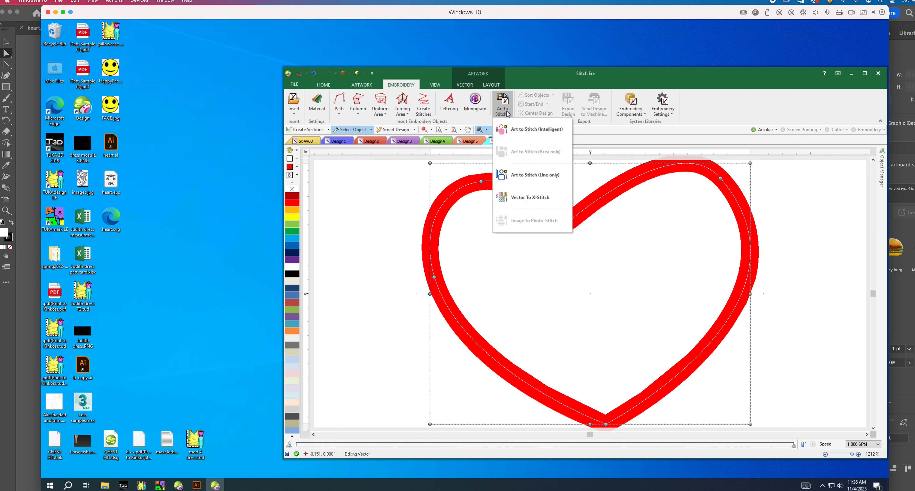
left_click(528, 129)
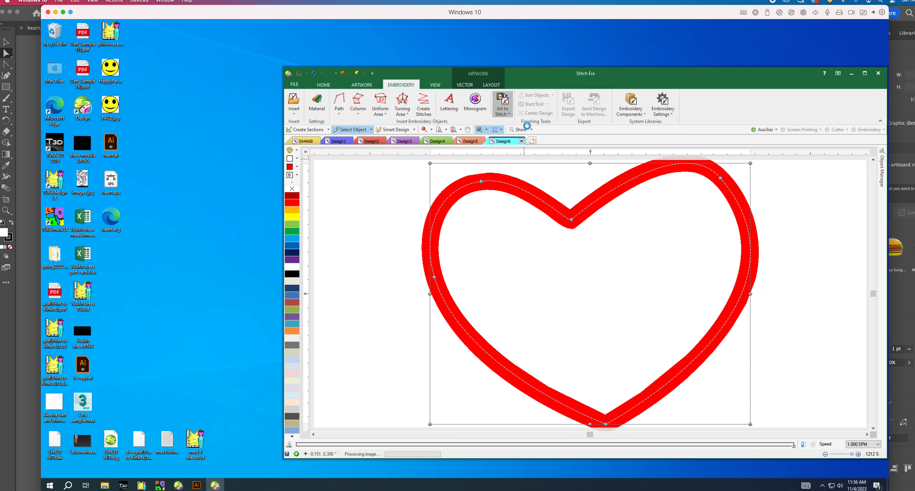
left_click(515, 351)
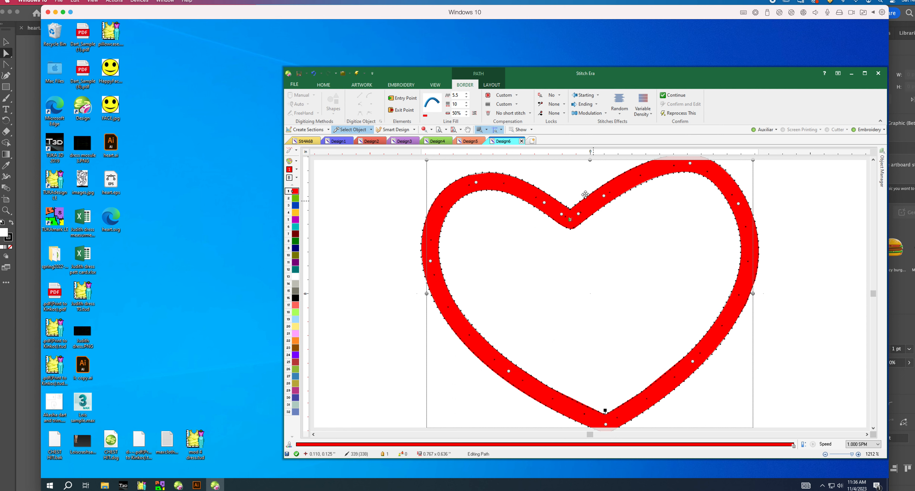
Turn off the Solid Vectors display and switch the design to the 3D stitch view.
left_click(533, 130)
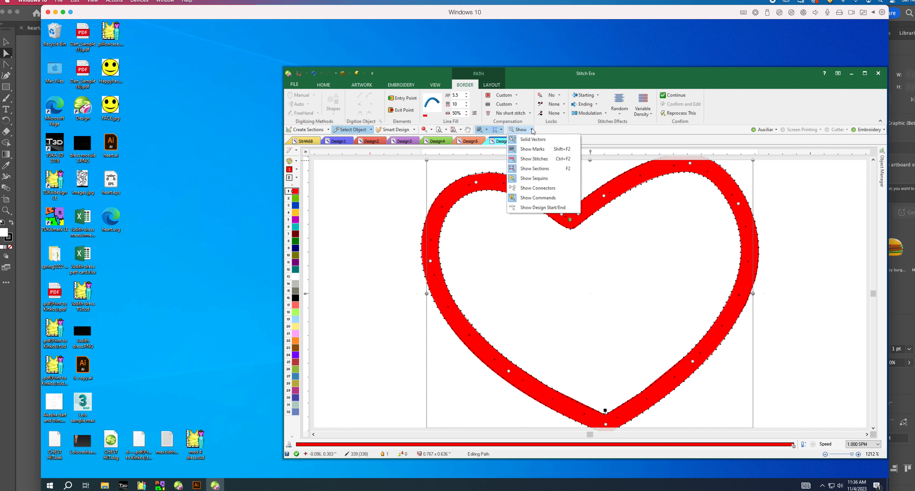
left_click(535, 140)
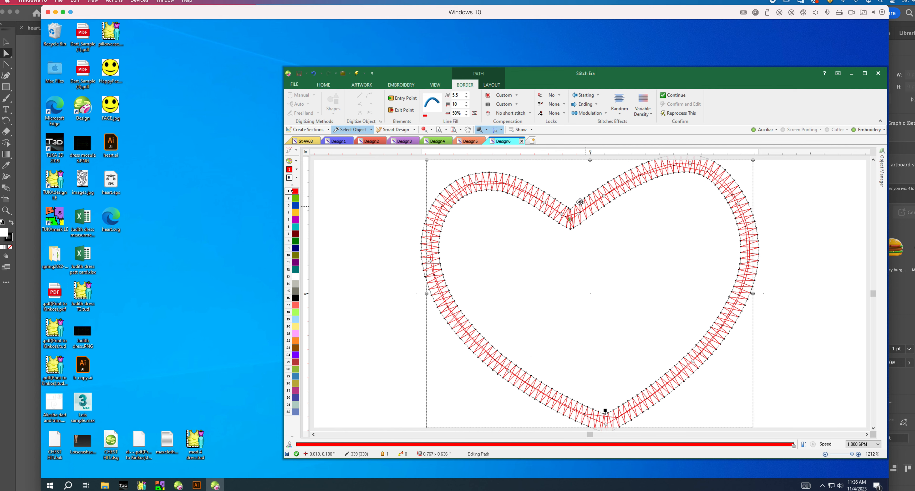
left_click(531, 130)
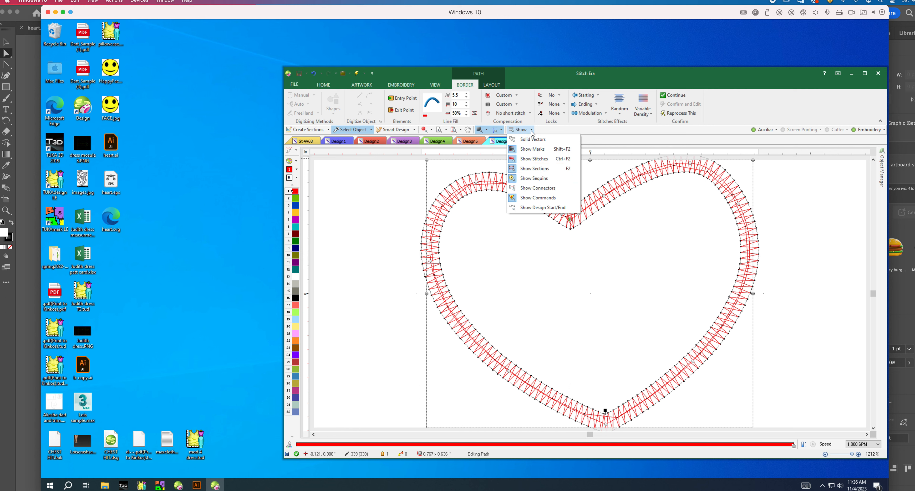
left_click(520, 130)
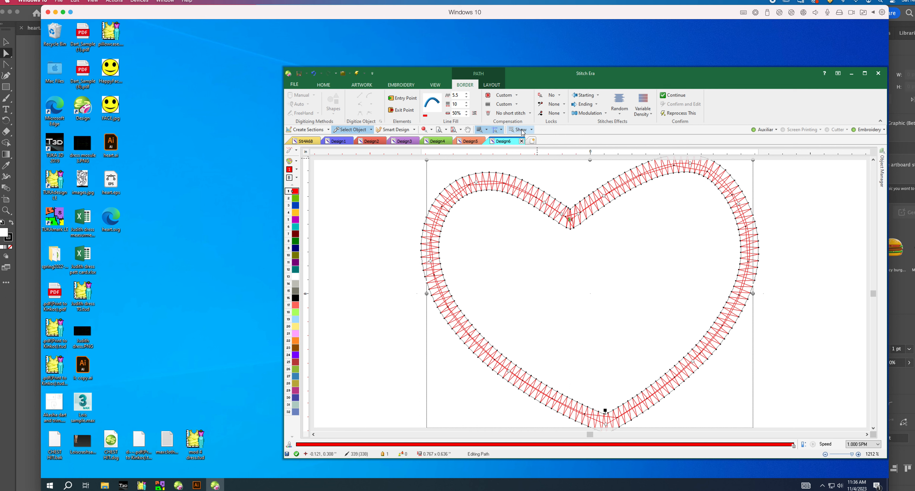
left_click(432, 130)
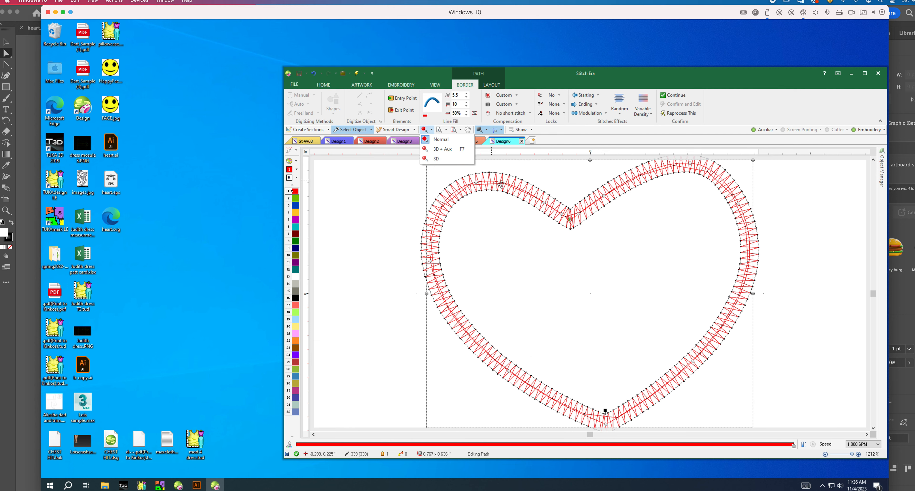
left_click(426, 159)
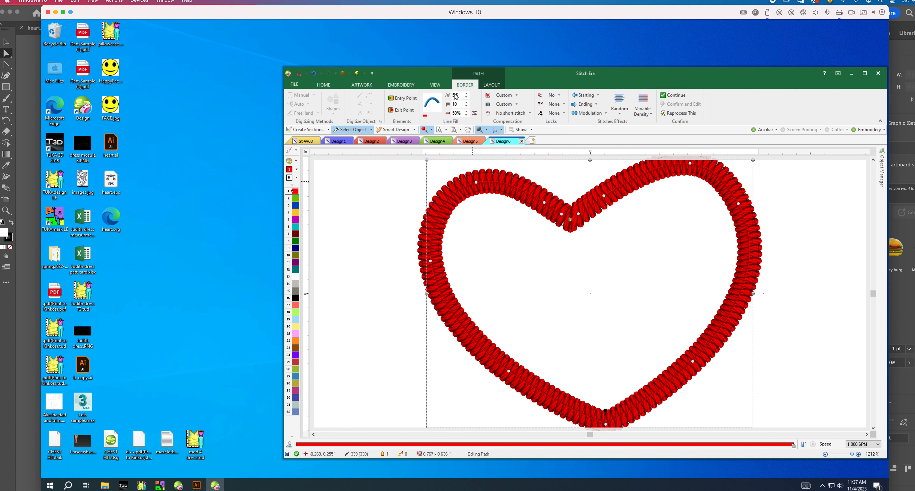
Lower the heart border's line fill density to 2.8.
left_click(467, 100)
left_click(467, 100)
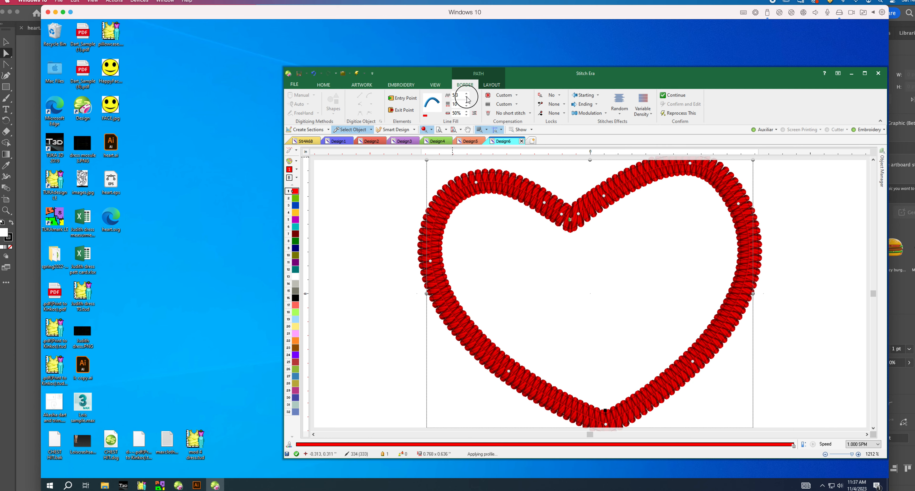
left_click(467, 100)
left_click(467, 100)
left_click(467, 101)
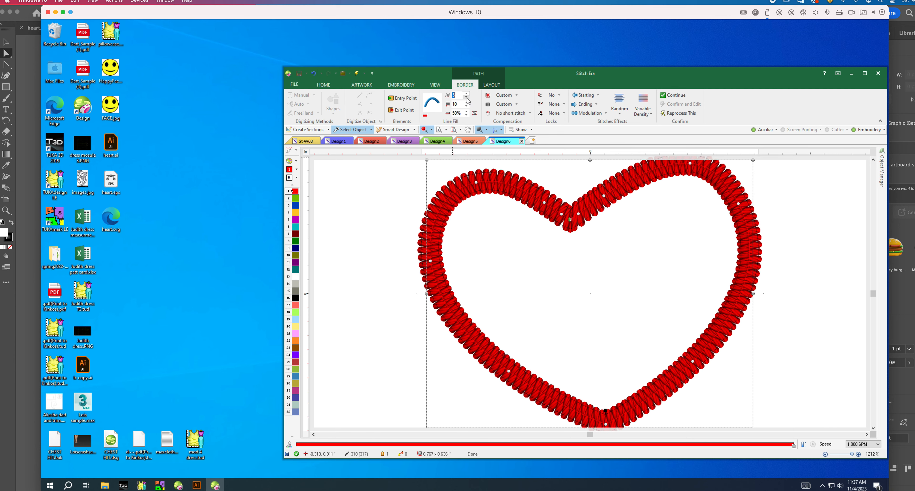
left_click(467, 100)
left_click(467, 100)
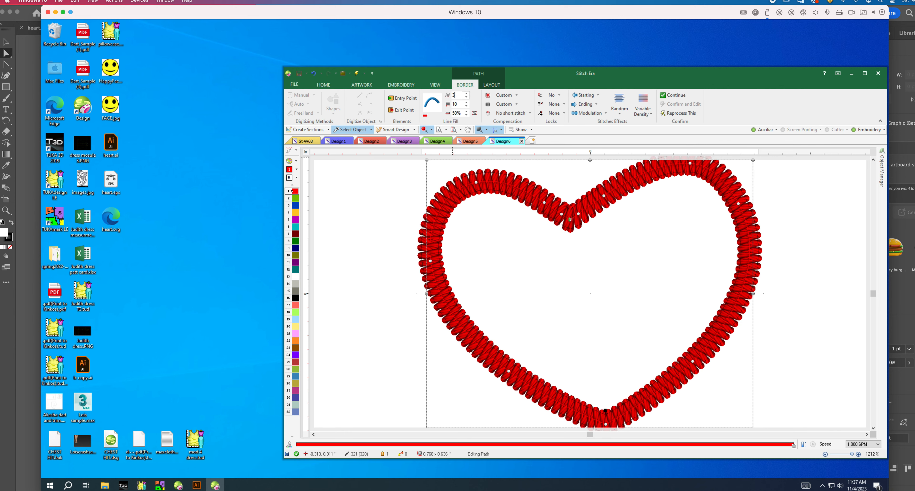
left_click(467, 100)
left_click(467, 101)
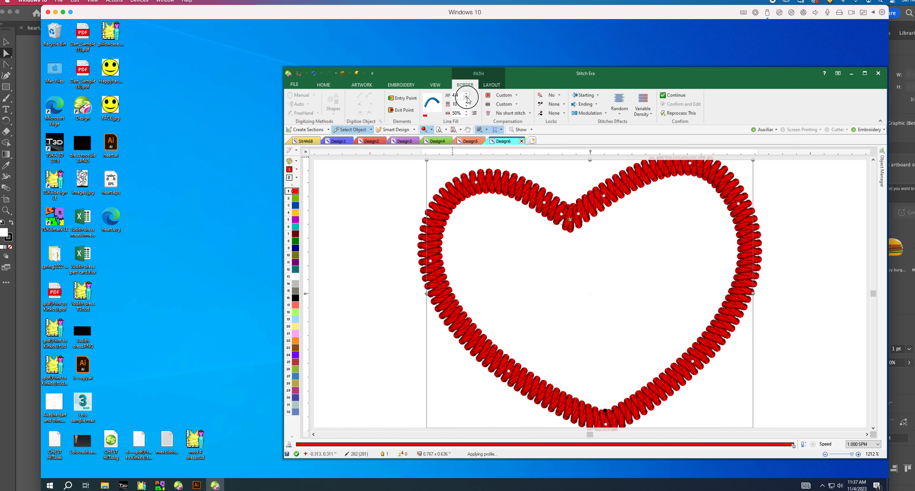
left_click(467, 100)
left_click(467, 100)
left_click(467, 100)
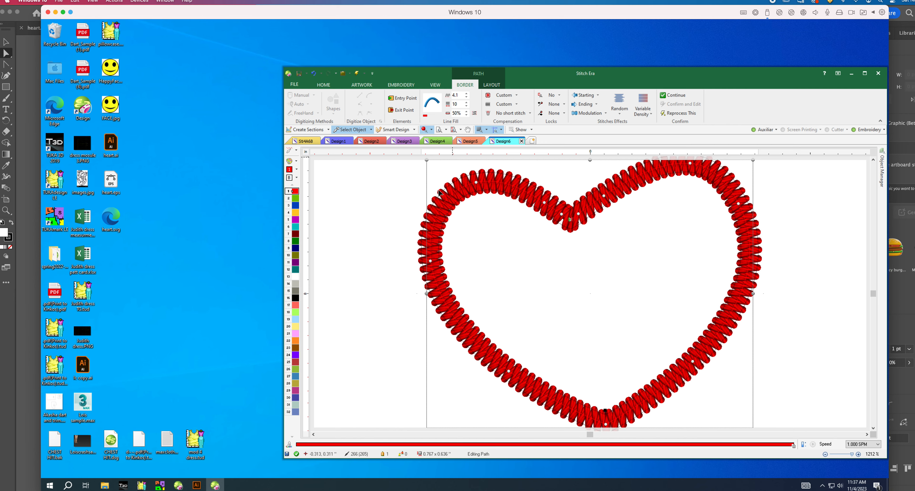
left_click(467, 100)
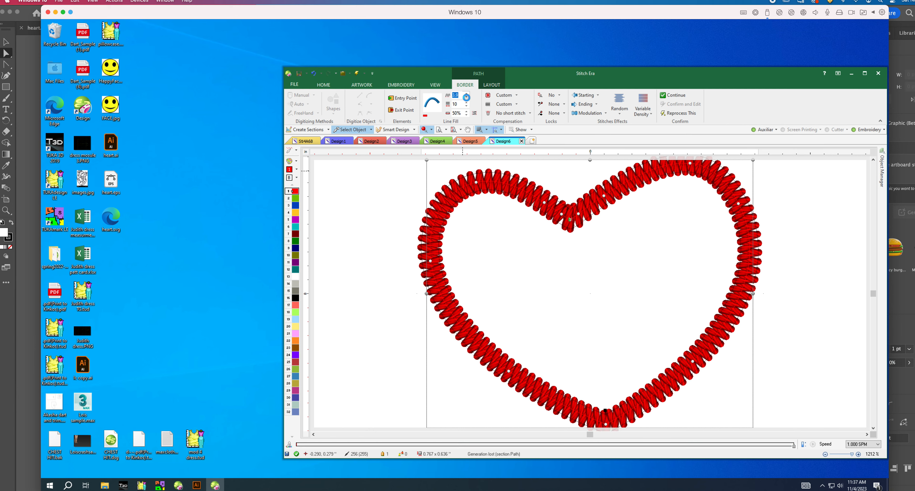
left_click(467, 100)
left_click(467, 100)
left_click(467, 100)
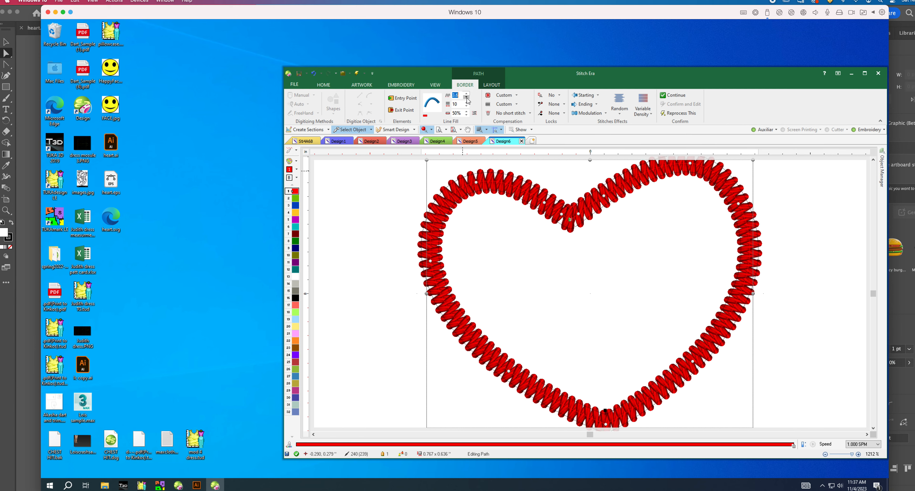
left_click(467, 100)
left_click(467, 100)
left_click(468, 100)
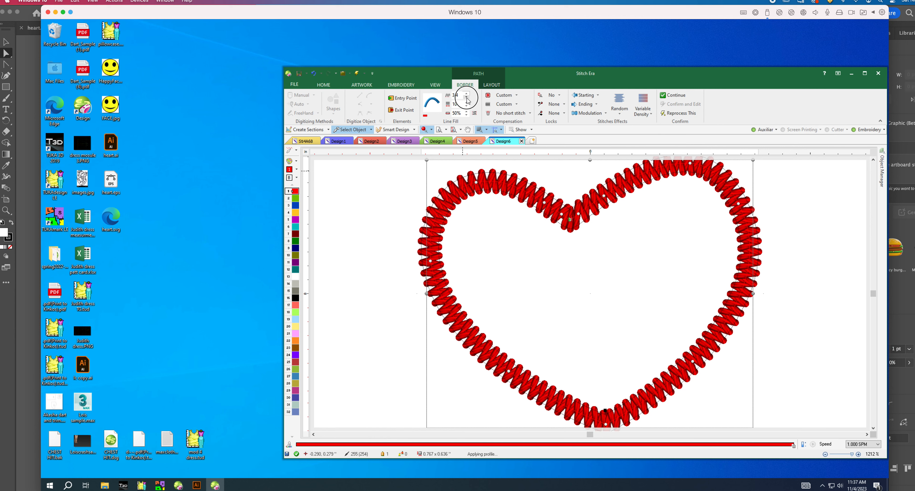
left_click(467, 100)
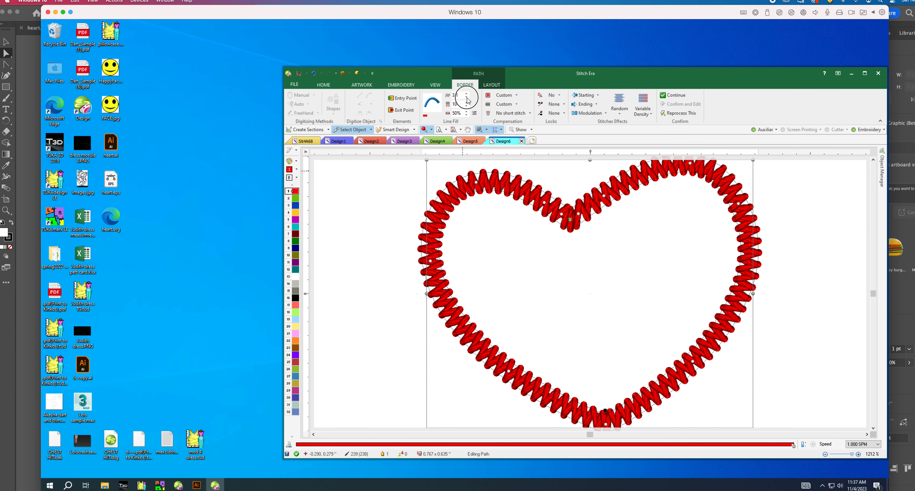
left_click(467, 100)
left_click(467, 100)
left_click(467, 100)
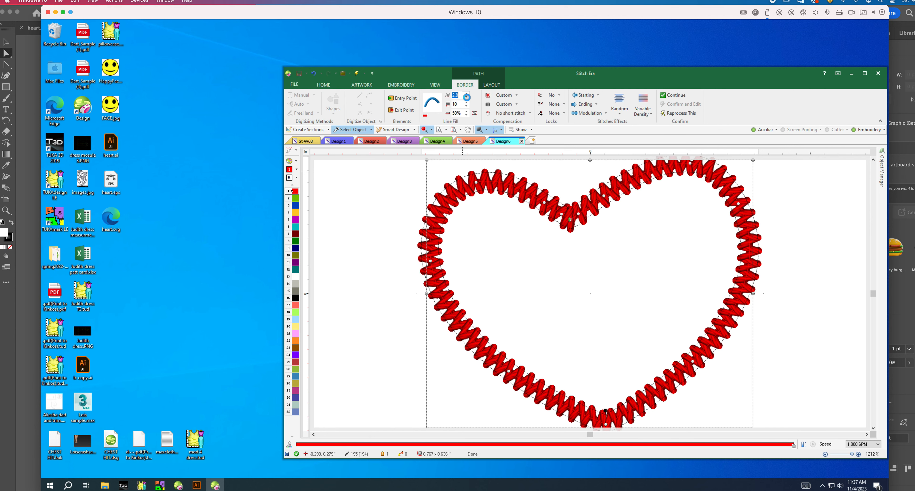
left_click(468, 100)
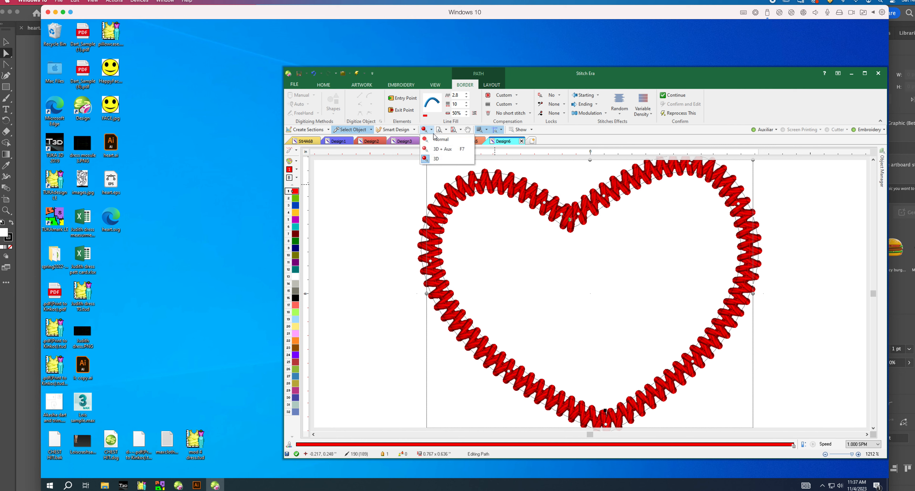
Compare the heart's stitches in the normal view and return to the 3D view.
left_click(425, 130)
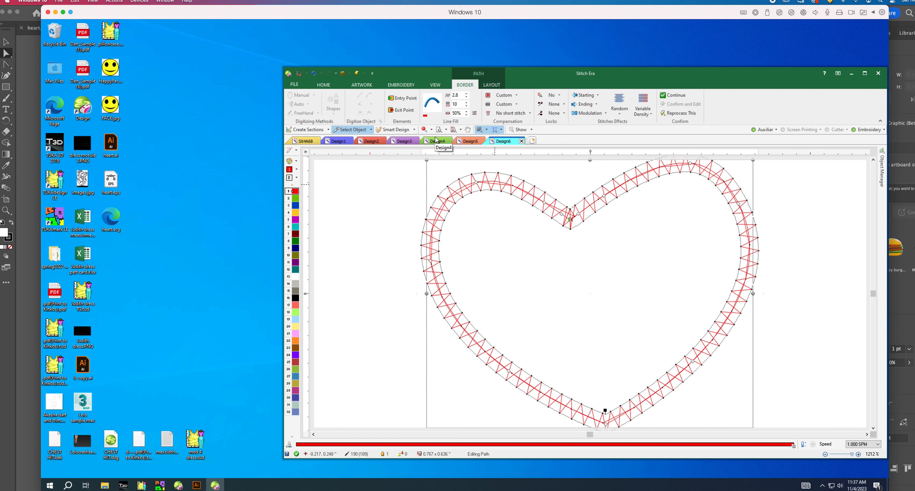
left_click(431, 130)
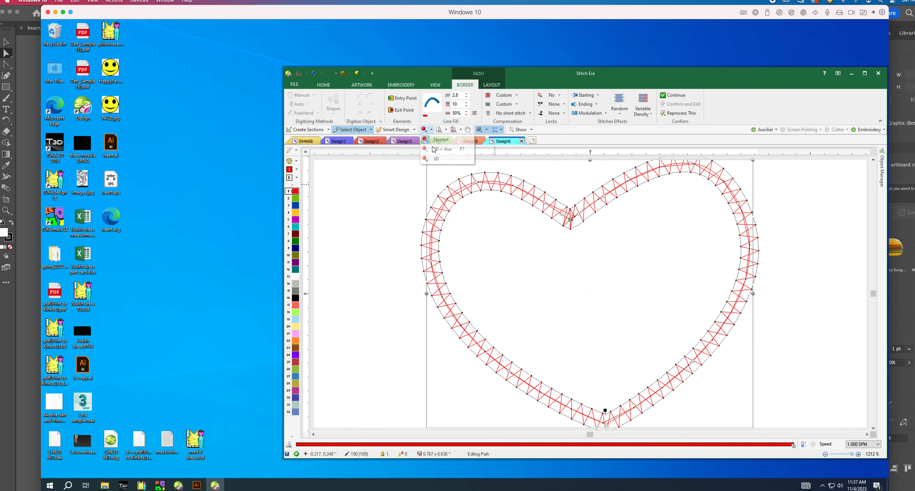
left_click(434, 160)
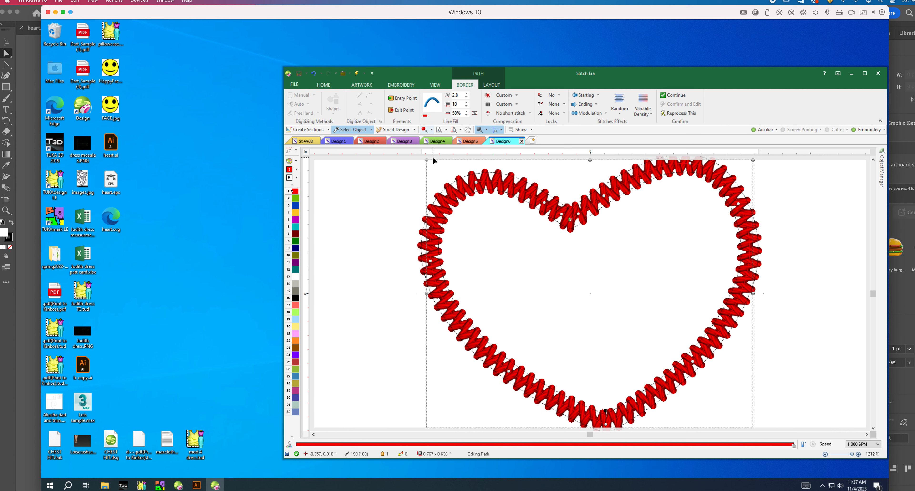
Widen the heart border's zig-zag line fill to 15.
left_click(467, 106)
left_click(466, 106)
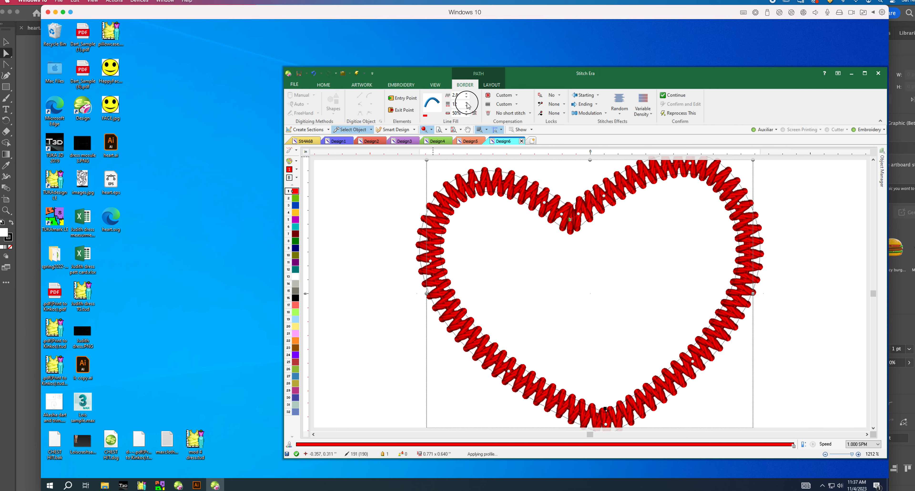
left_click(467, 103)
left_click(467, 103)
left_click(467, 104)
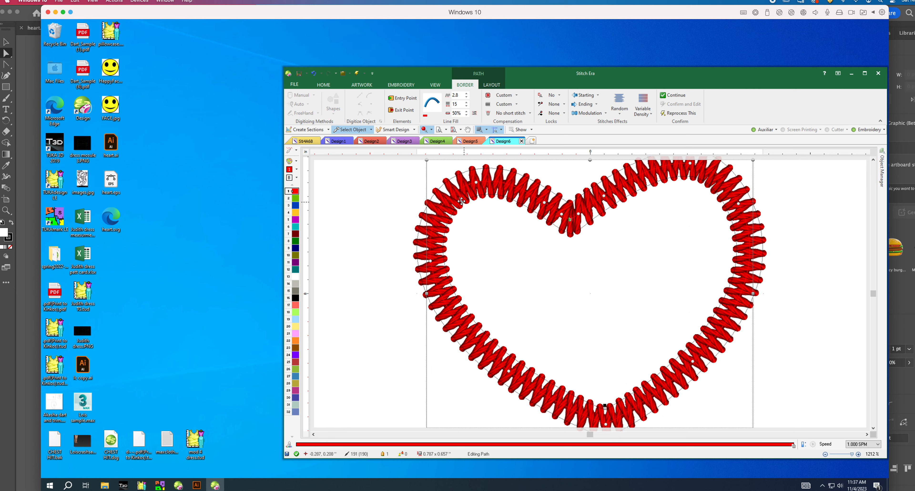
left_click(467, 114)
Change the heart path's fill to Manual Stitch and from there to E Stitch.
left_click(432, 105)
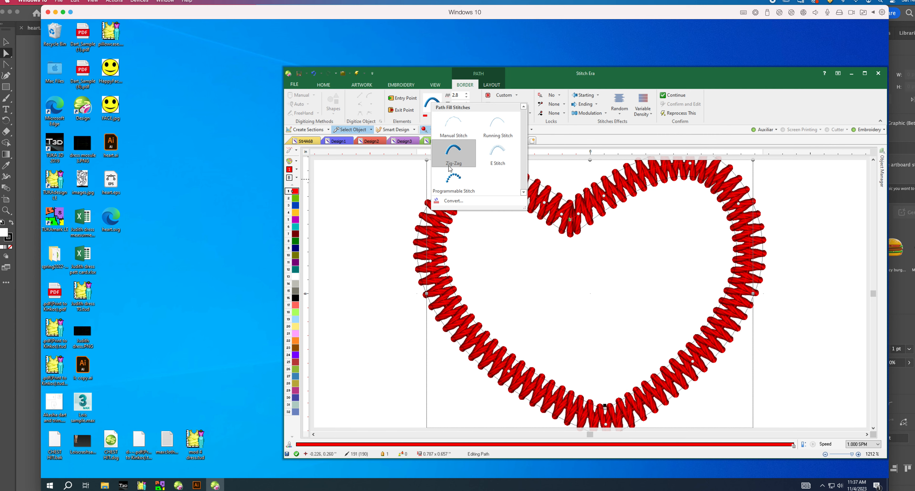
left_click(447, 134)
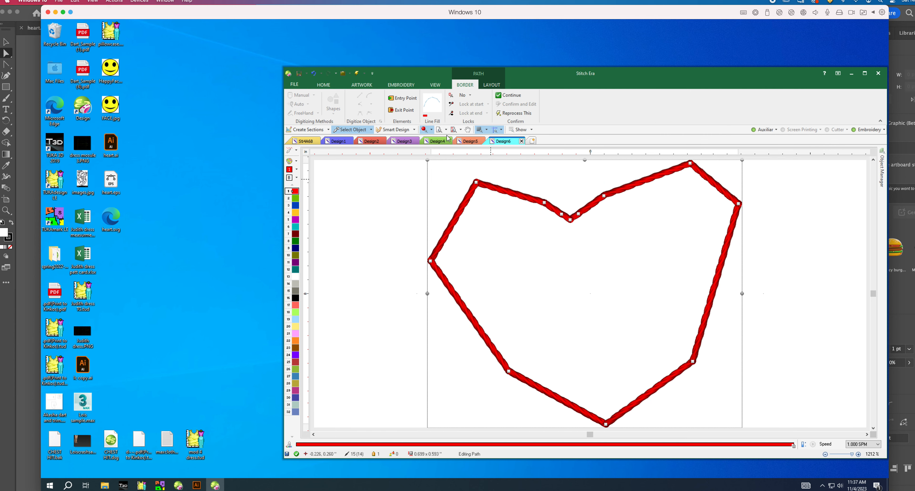
left_click(432, 105)
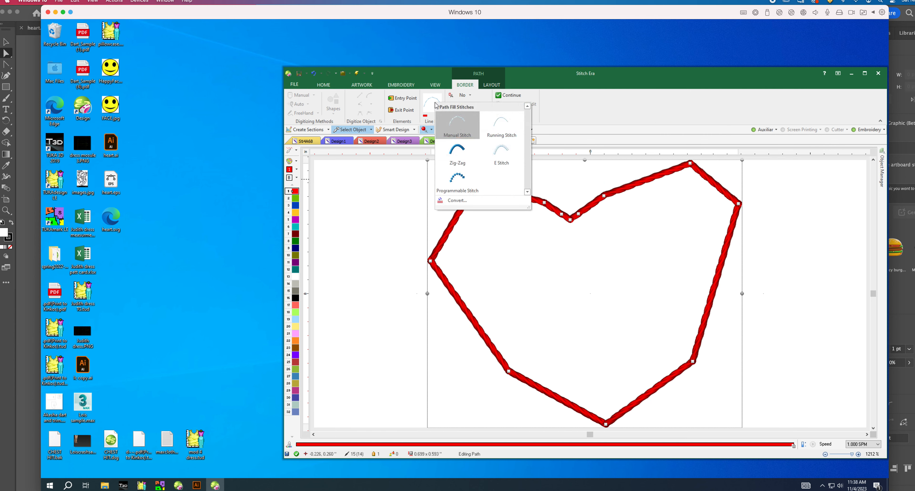
left_click(485, 148)
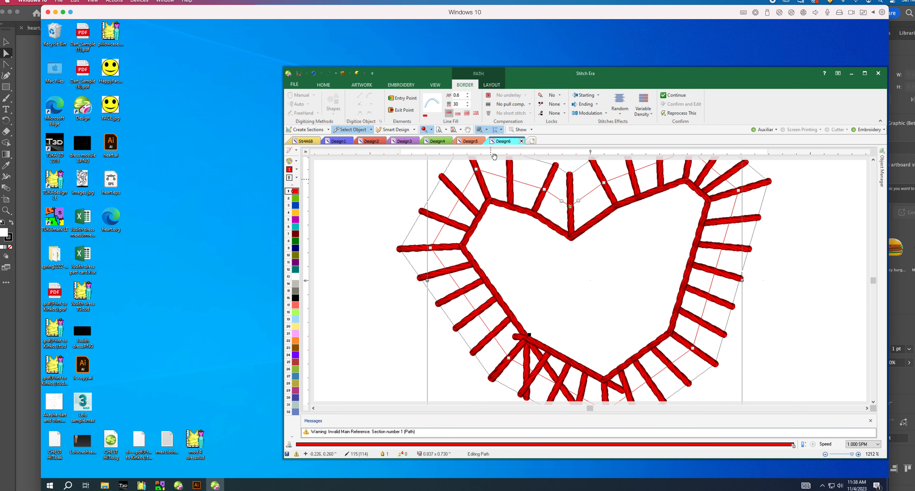
Change the heart path's fill to Running Stitch and set its stitch length to 15.
left_click(432, 103)
left_click(493, 129)
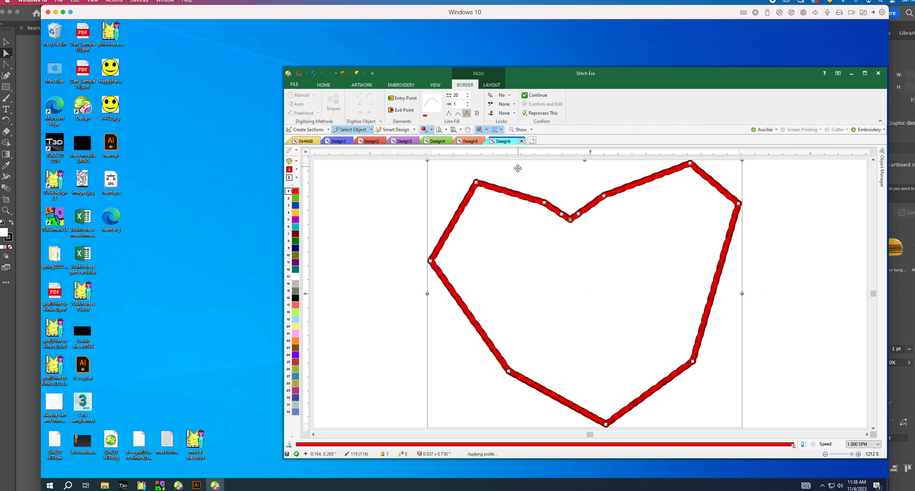
left_click(468, 99)
left_click(468, 99)
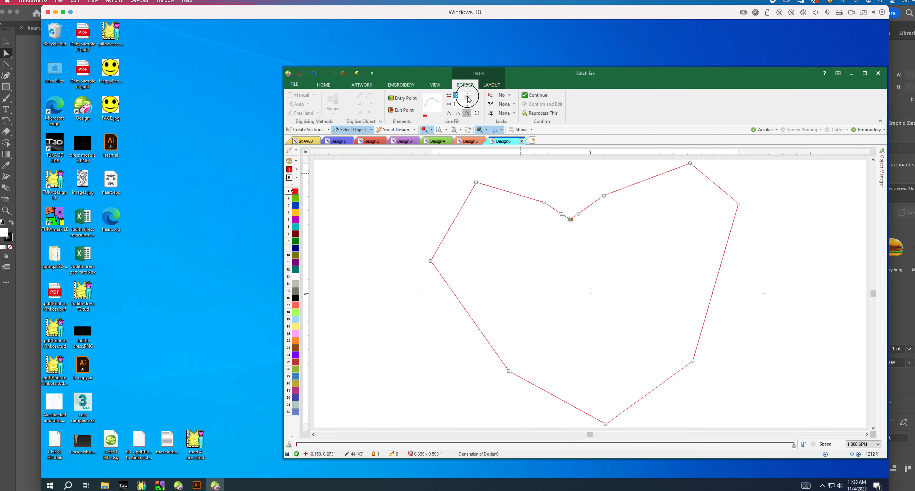
left_click(468, 99)
left_click(468, 103)
left_click(468, 103)
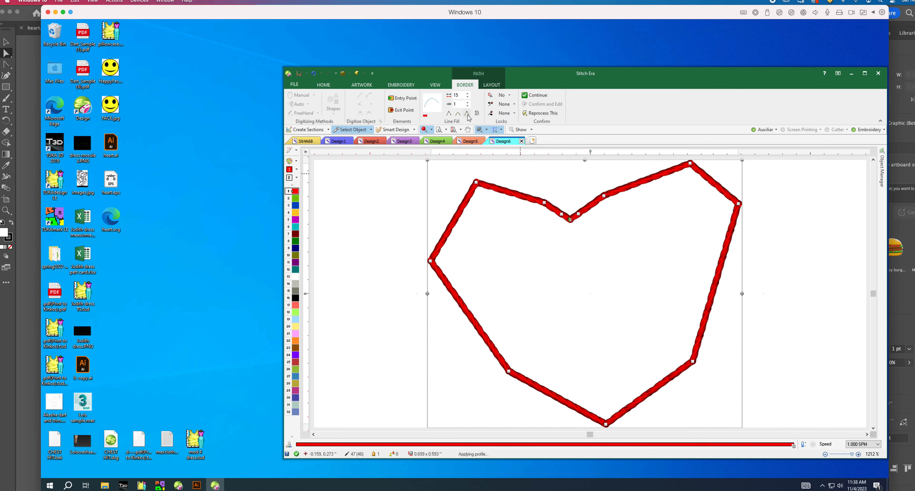
left_click(458, 113)
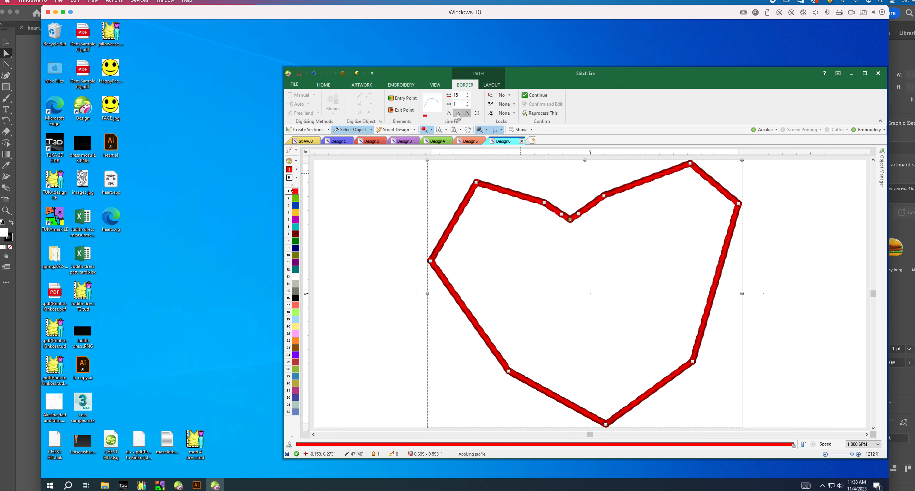
Set the heart path's fill to Zig-Zag.
left_click(440, 106)
left_click(455, 168)
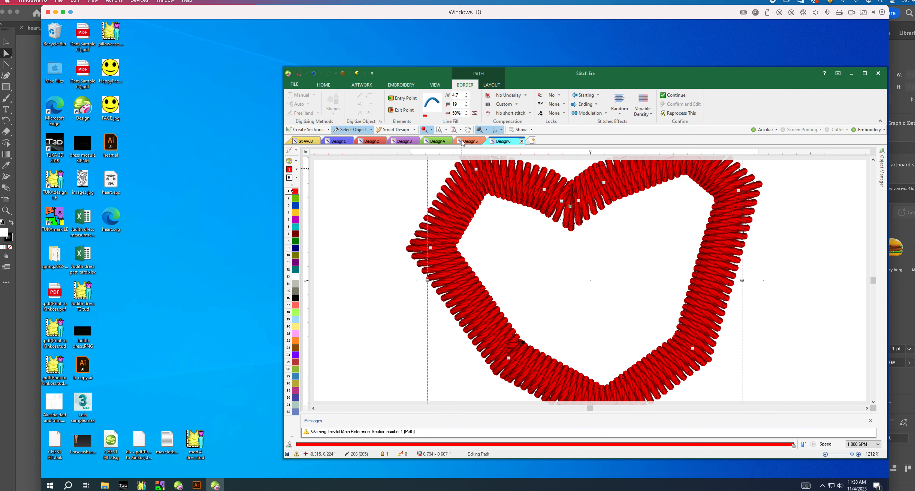
left_click(467, 111)
left_click(466, 111)
Move the heart's upper-left corner node outward and insert three nodes along the left edge below it.
left_click_drag(475, 170, 437, 175)
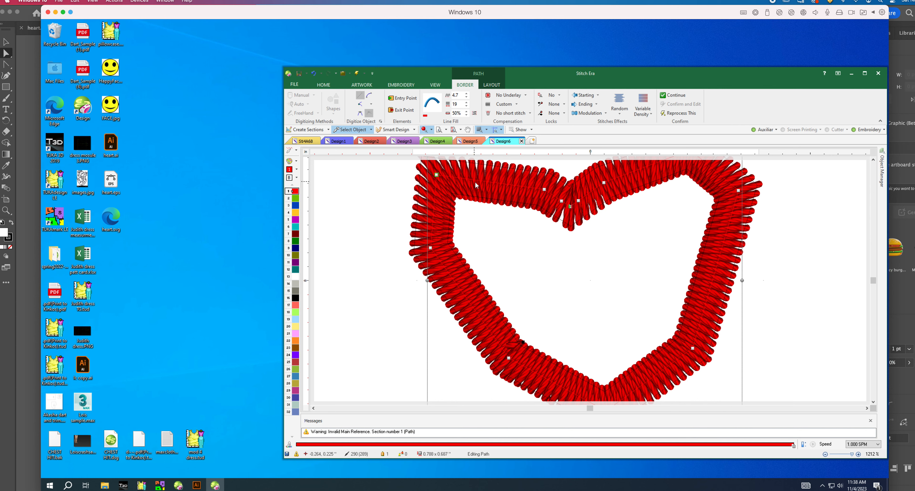
right_click(479, 181)
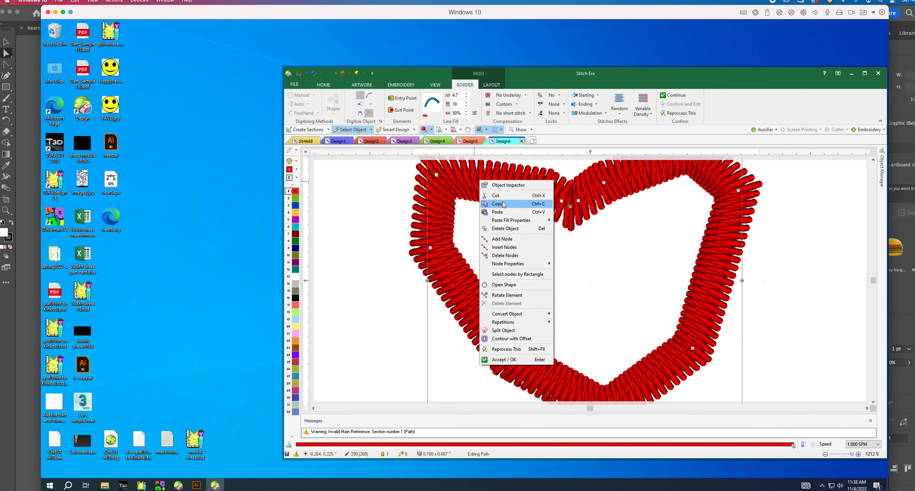
left_click(504, 247)
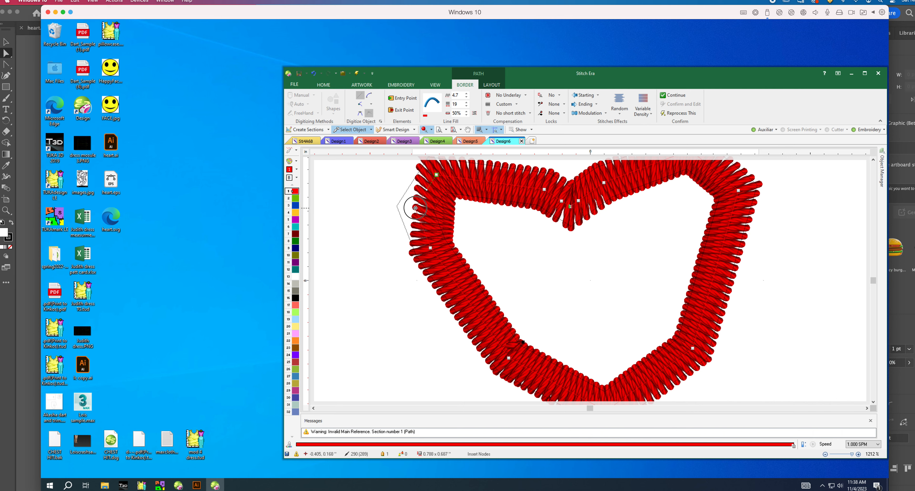
left_click(416, 208)
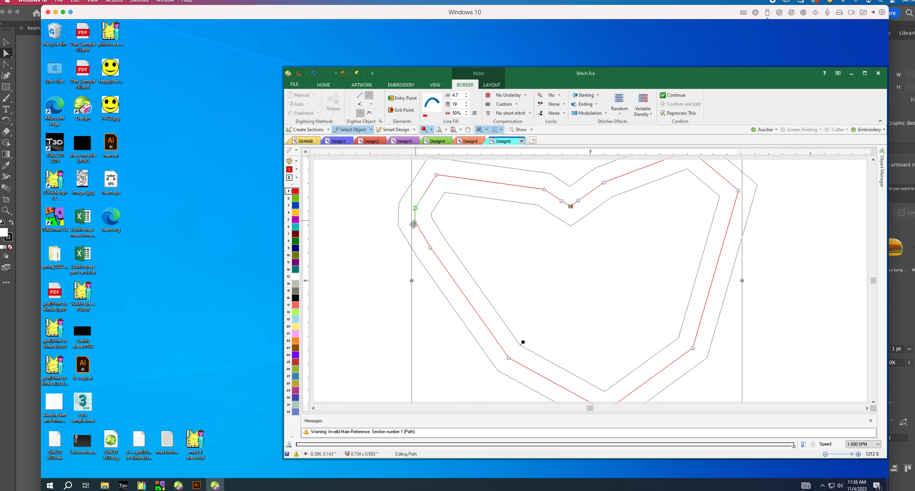
left_click_drag(413, 225, 421, 241)
key("Return")
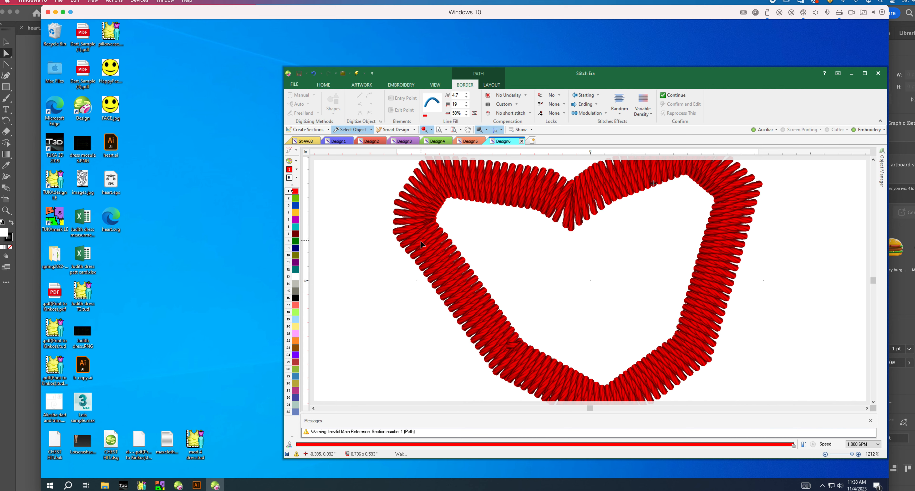
Reselect the heart path and reposition the nodes around its left lobe to round the outline.
left_click(499, 184)
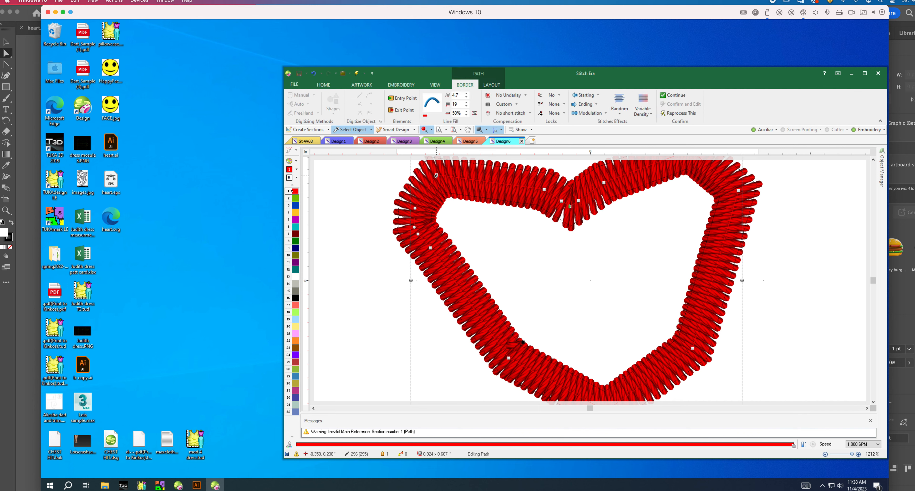
left_click_drag(436, 176, 457, 170)
left_click_drag(416, 208, 421, 185)
left_click_drag(414, 226, 414, 210)
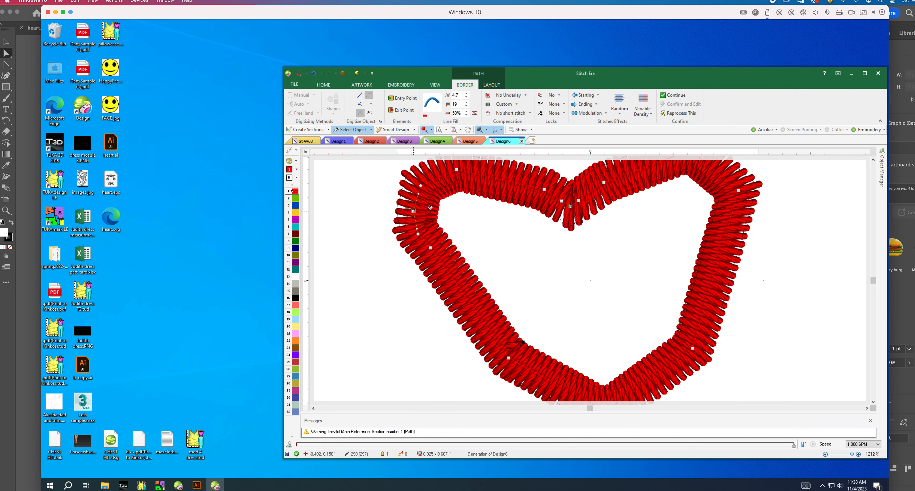
left_click(431, 259)
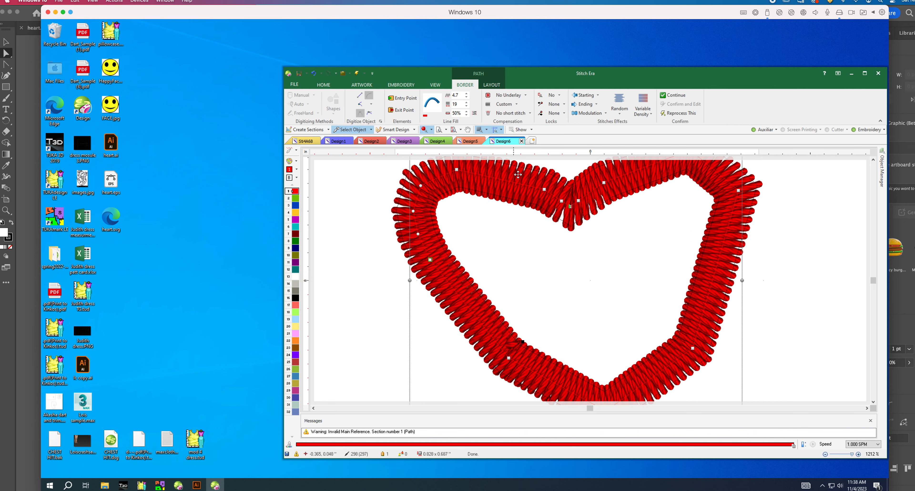
Accept the reshaped heart path and start a new path with its first point inside the heart.
left_click(532, 130)
left_click(532, 140)
left_click(676, 96)
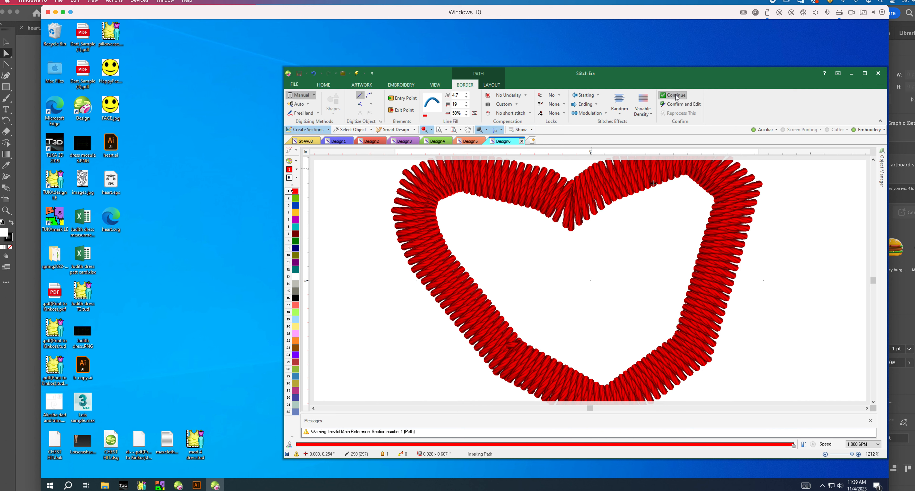
left_click(596, 238)
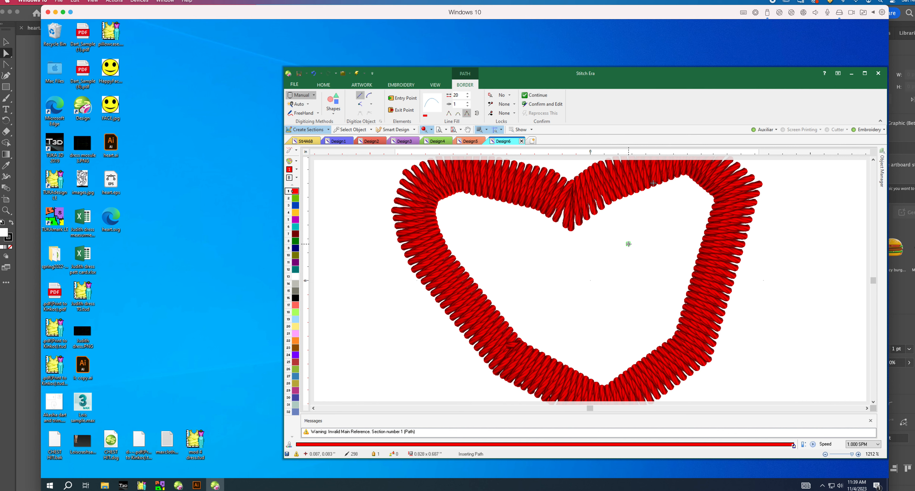